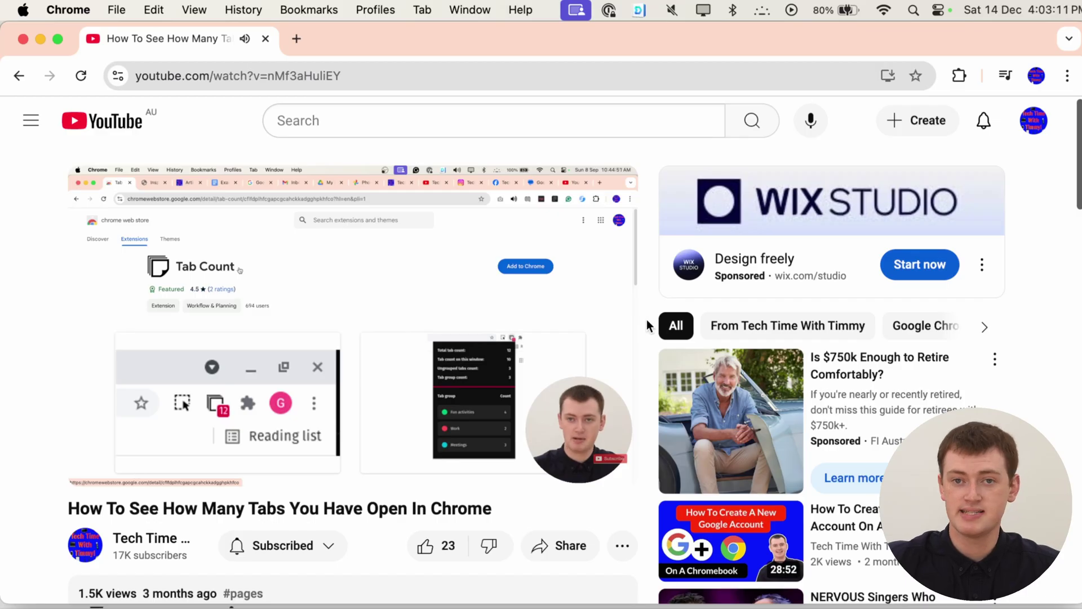
Pause the YouTube video, expand its description, and open the linked Tab Count Chrome Web Store page
{"action": "left_click", "coordinate": [489, 294]}
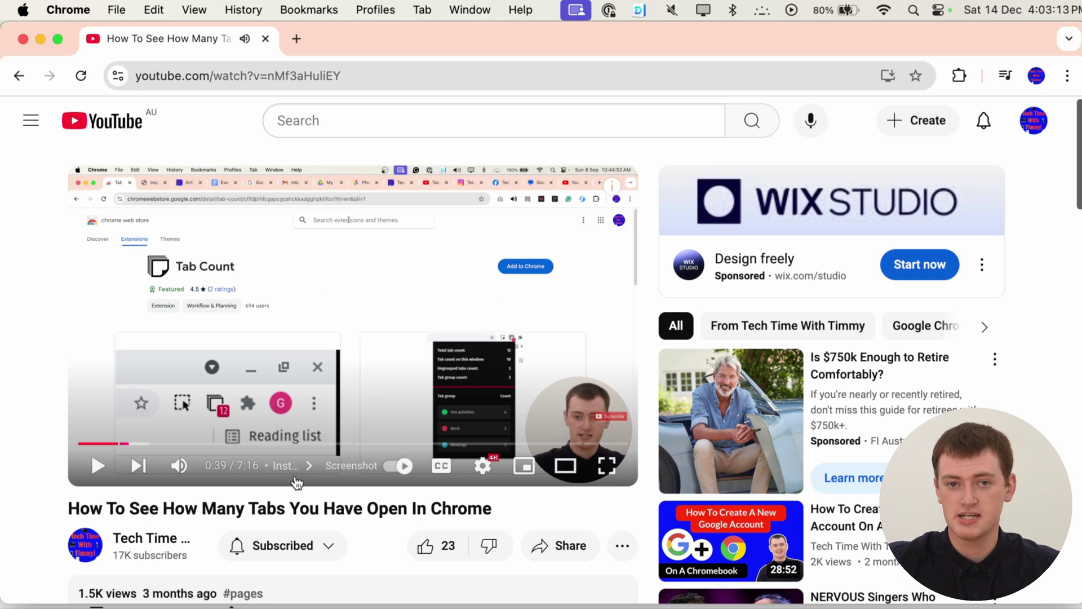
{"action": "scroll", "coordinate": [273, 548], "scroll_direction": "down", "scroll_amount": 1}
{"action": "scroll", "coordinate": [274, 551], "scroll_direction": "down", "scroll_amount": 3}
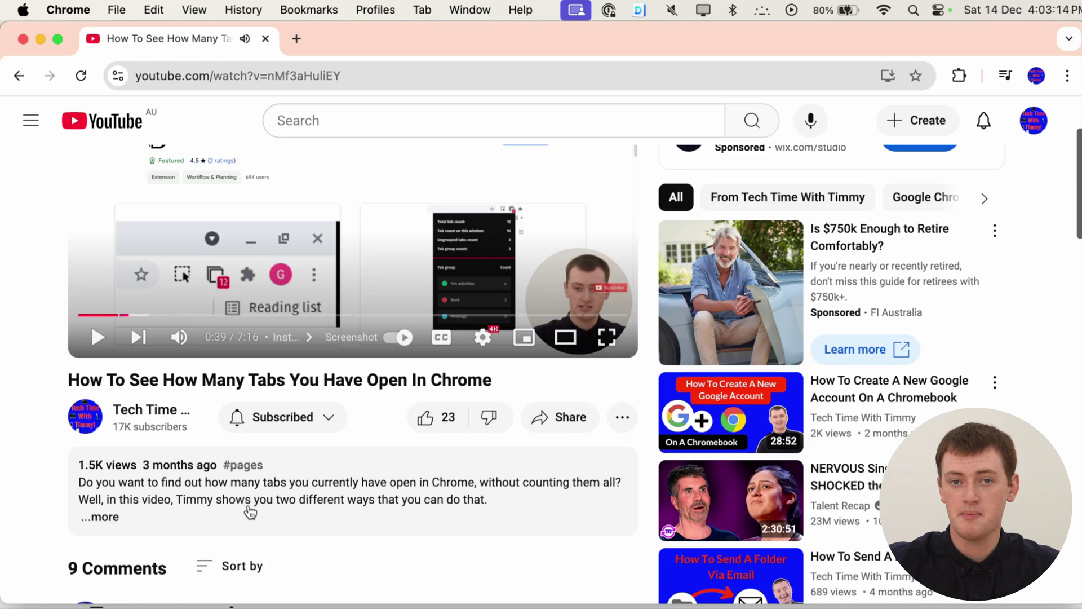
{"action": "left_click", "coordinate": [112, 515]}
{"action": "scroll", "coordinate": [114, 511], "scroll_direction": "down", "scroll_amount": 1}
{"action": "left_click", "coordinate": [145, 528]}
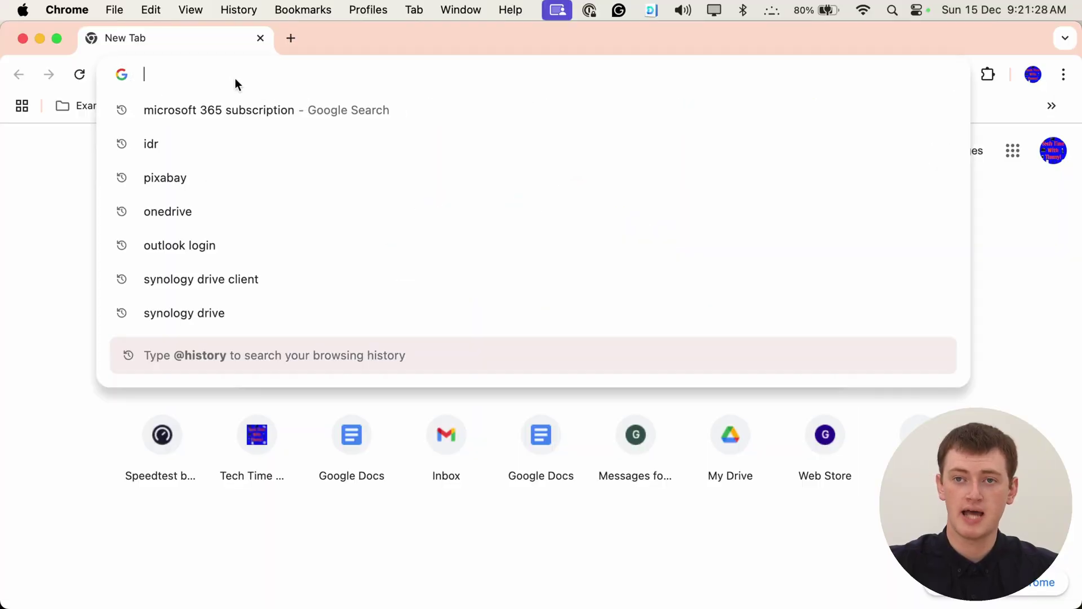
Go to chromewebstore.google.com in the new tab
{"action": "type", "text": "ch"}
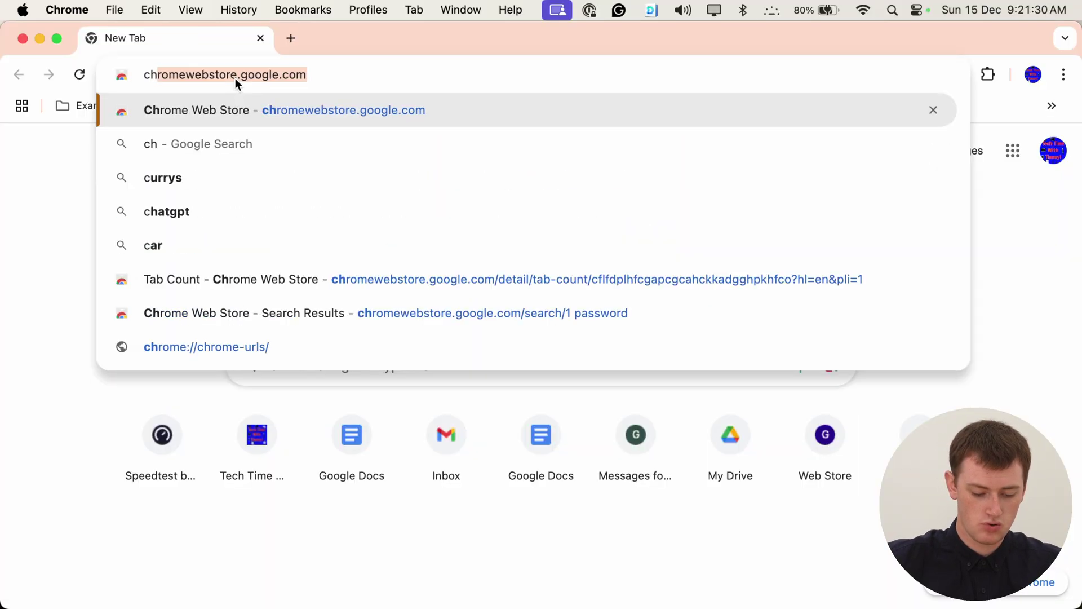
{"action": "type", "text": "romewebs"}
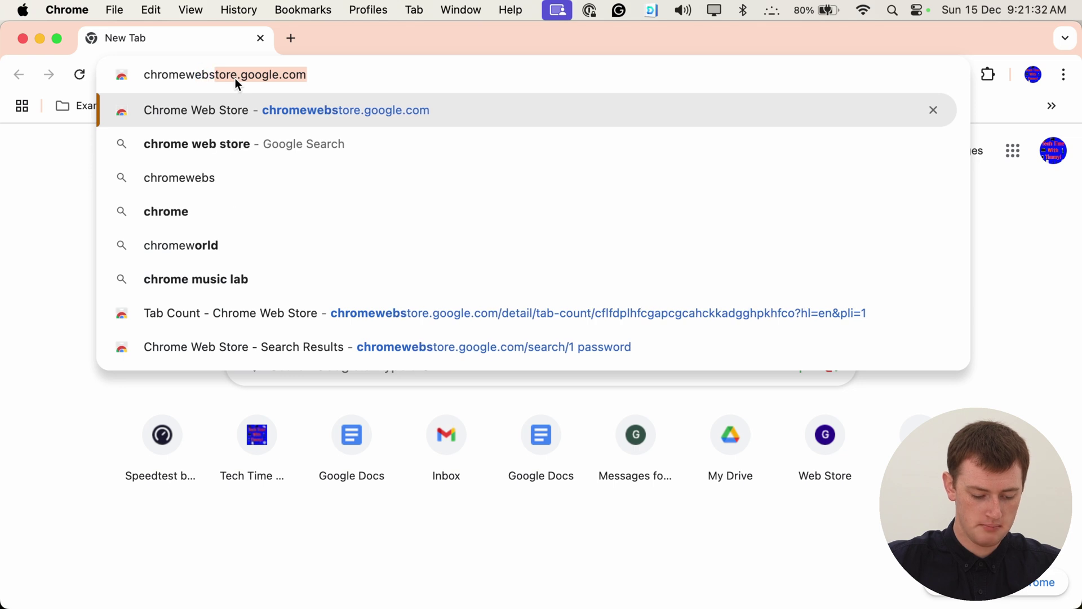
{"action": "type", "text": "tore."}
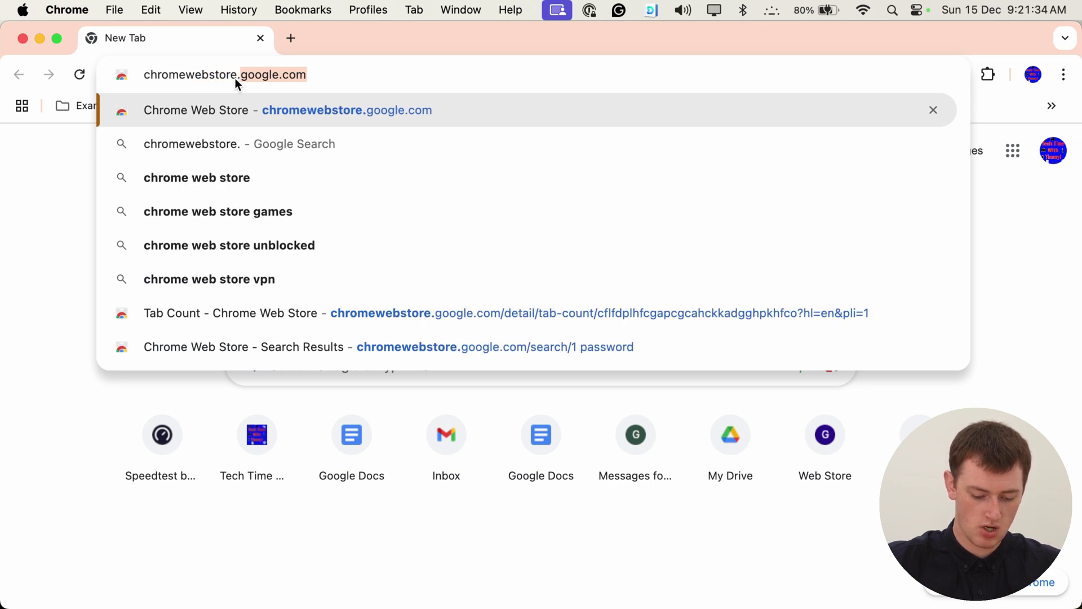
{"action": "type", "text": "google.com"}
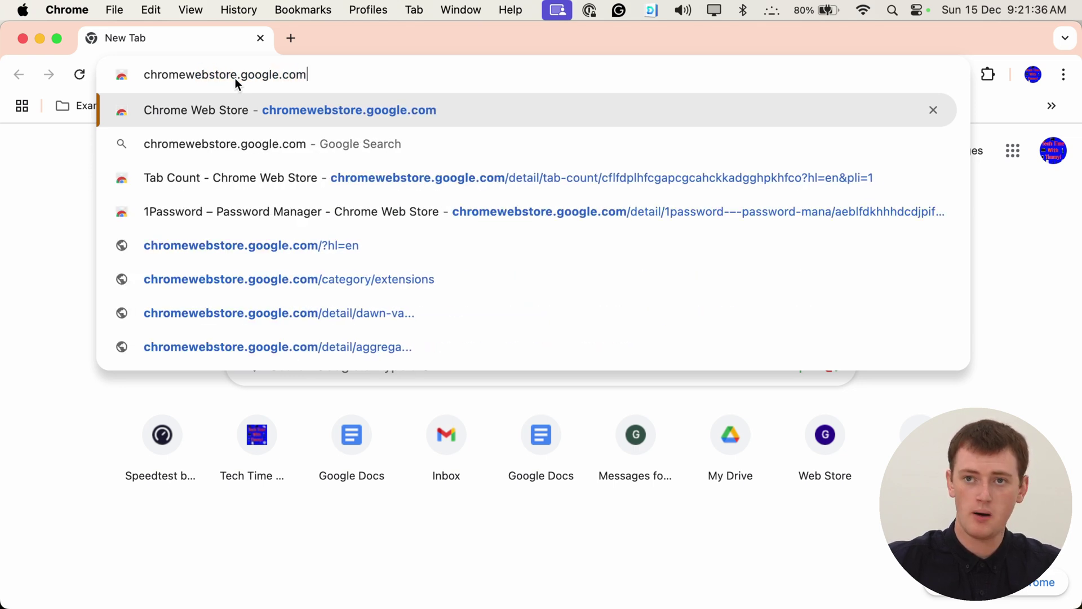
{"action": "key", "text": "Return"}
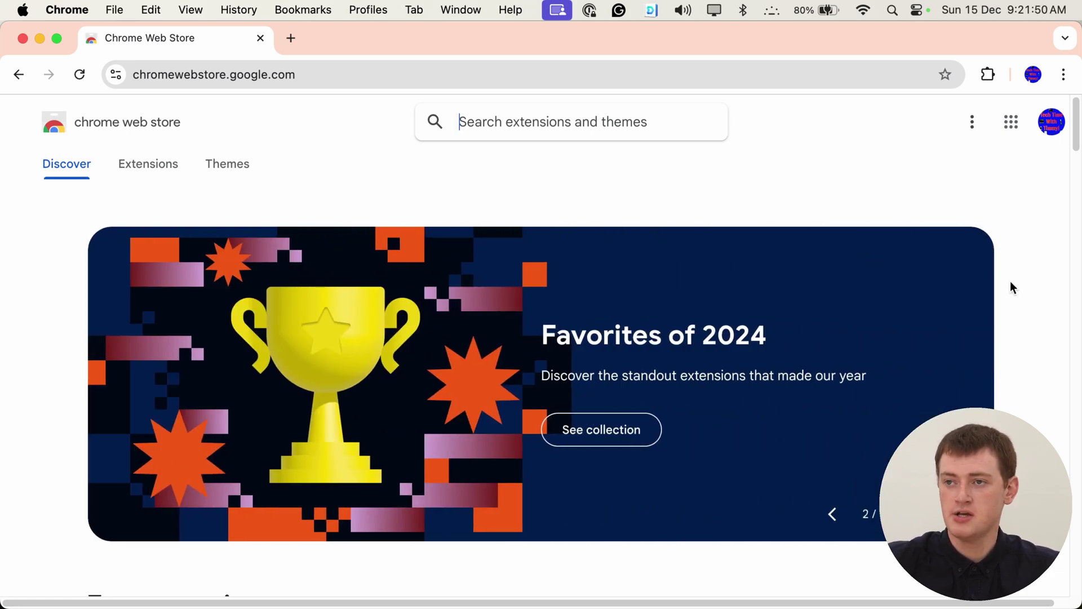
{"action": "scroll", "coordinate": [1015, 287], "scroll_direction": "down", "scroll_amount": 6}
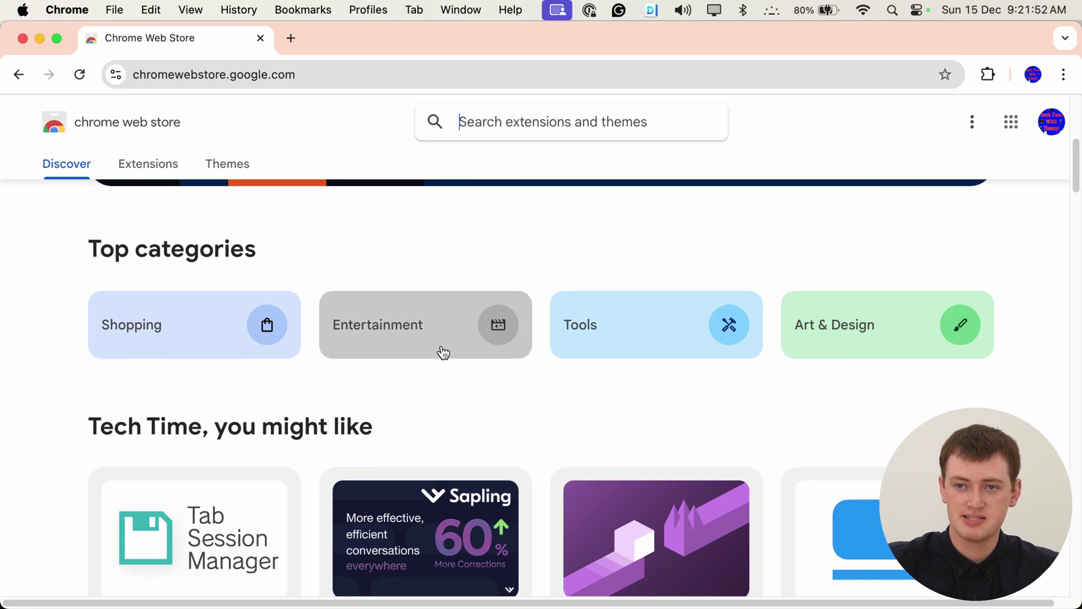
{"action": "scroll", "coordinate": [443, 353], "scroll_direction": "down", "scroll_amount": 14}
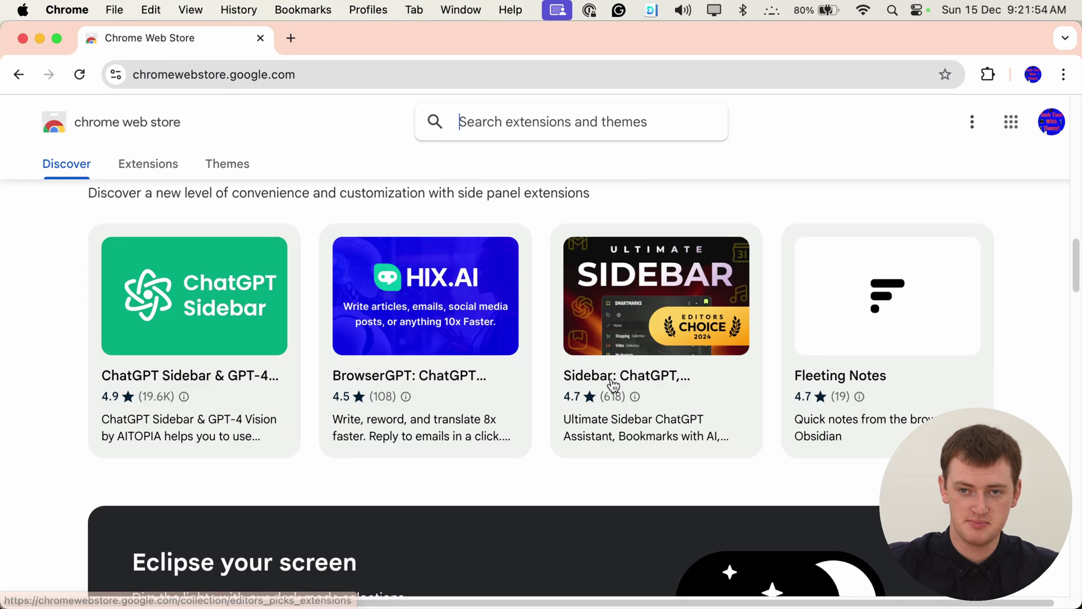
{"action": "scroll", "coordinate": [614, 385], "scroll_direction": "down", "scroll_amount": 16}
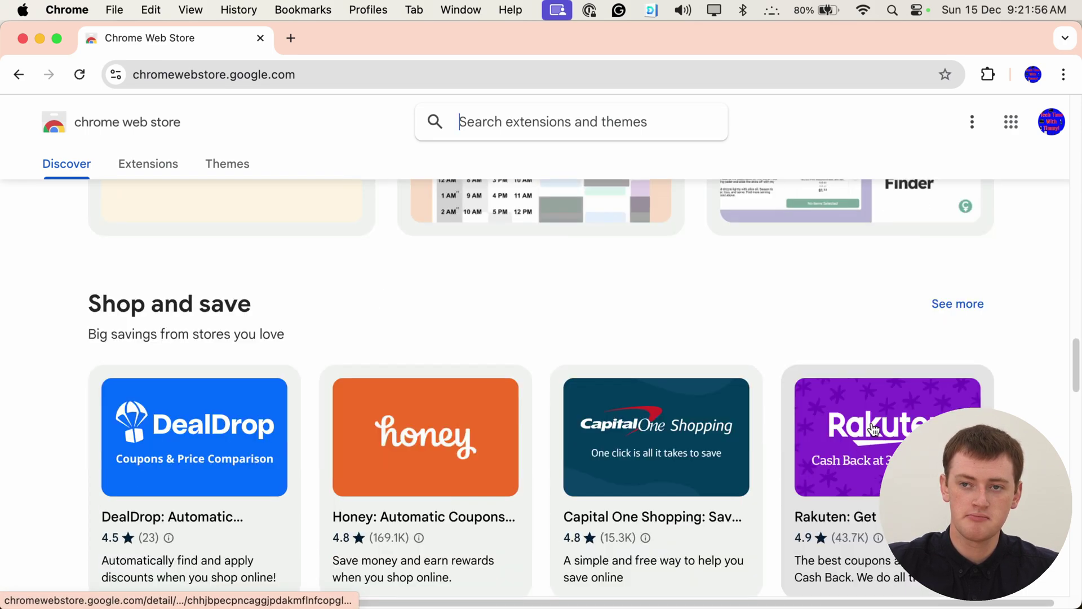
{"action": "scroll", "coordinate": [873, 430], "scroll_direction": "down", "scroll_amount": 10}
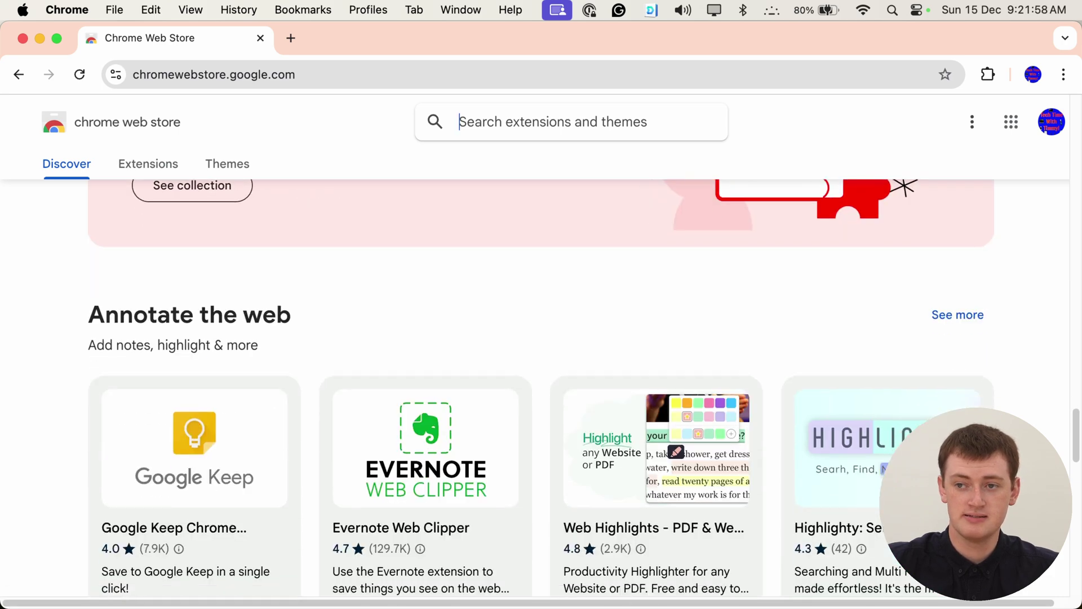
{"action": "scroll", "coordinate": [541, 389], "scroll_direction": "up", "scroll_amount": 20}
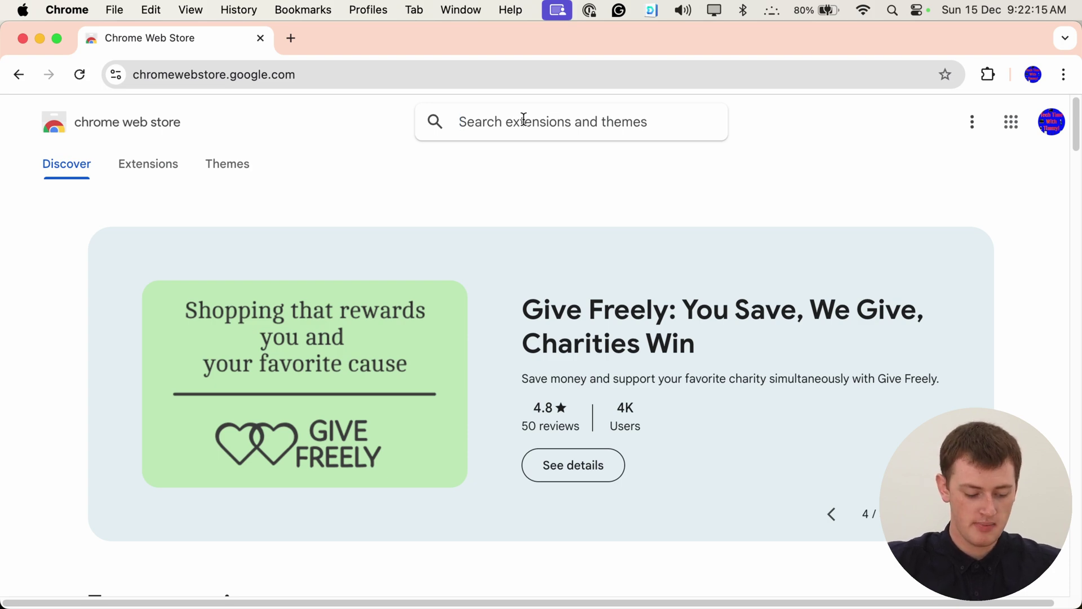
Search the store for 'dark mode' and open the Dark Mode extension's listing
{"action": "type", "text": "dark mode"}
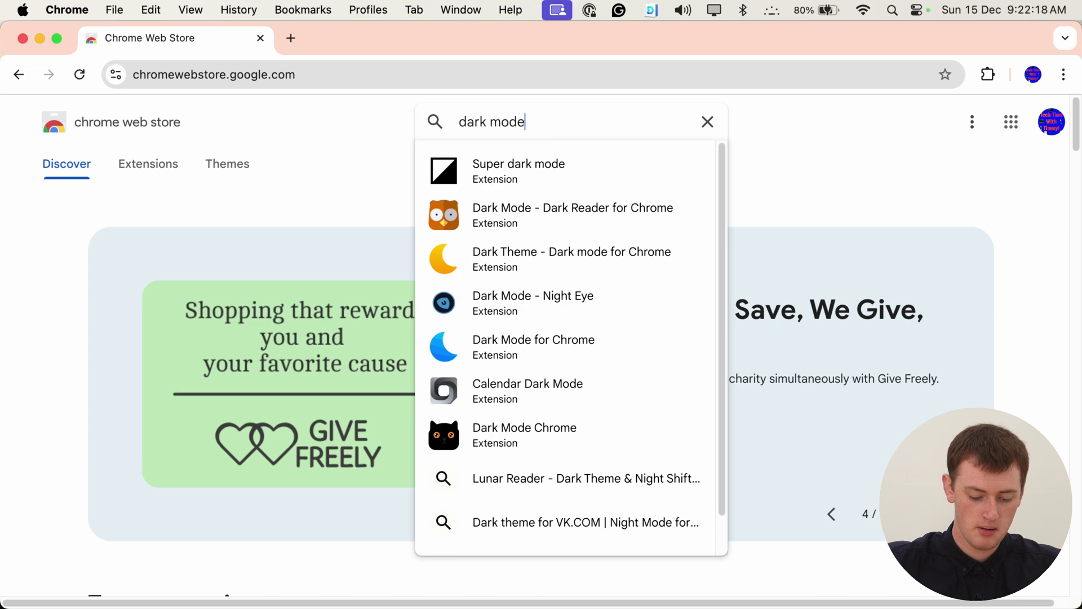
{"action": "key", "text": "Return"}
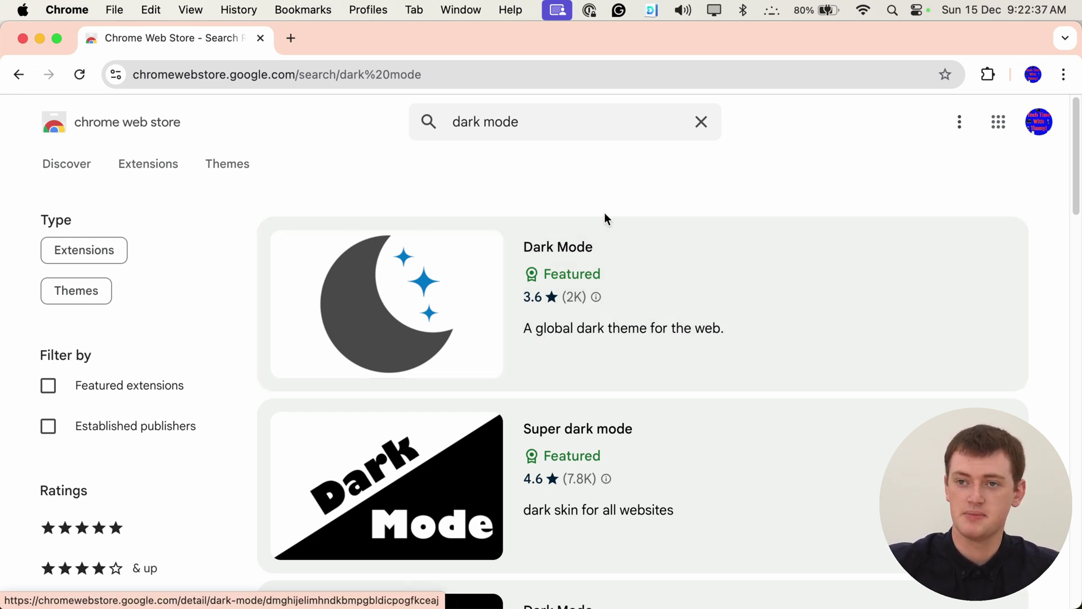
{"action": "scroll", "coordinate": [599, 210], "scroll_direction": "down", "scroll_amount": 2}
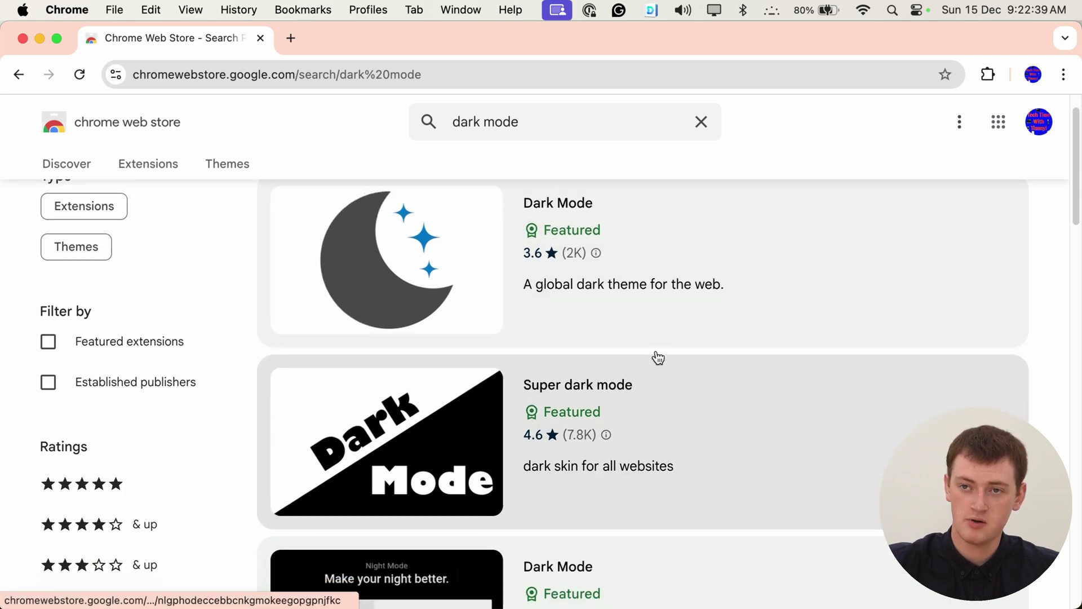
{"action": "scroll", "coordinate": [647, 380], "scroll_direction": "down", "scroll_amount": 7}
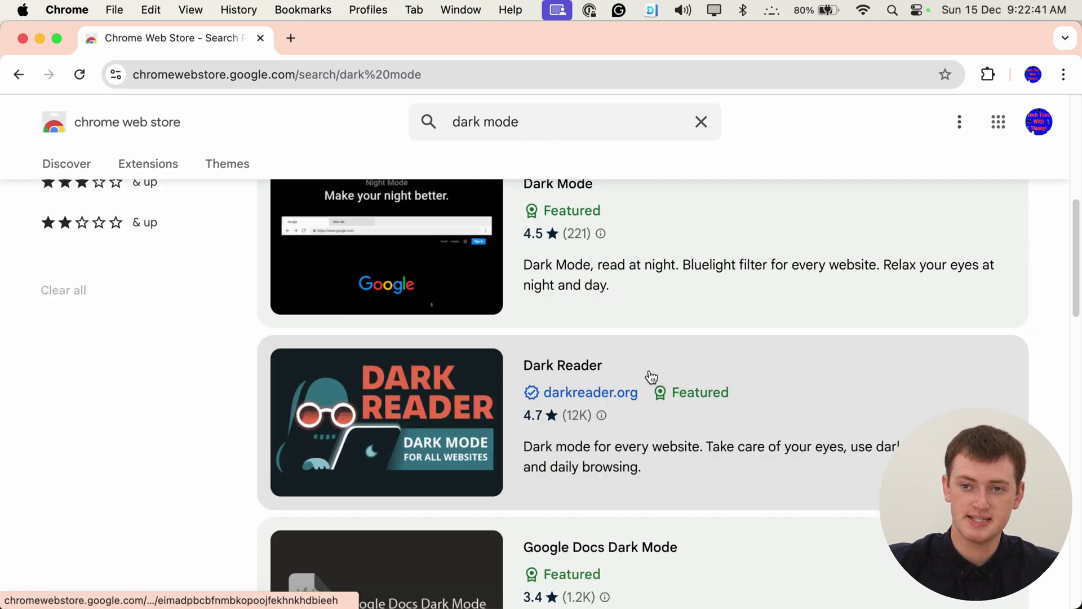
{"action": "scroll", "coordinate": [652, 377], "scroll_direction": "up", "scroll_amount": 9}
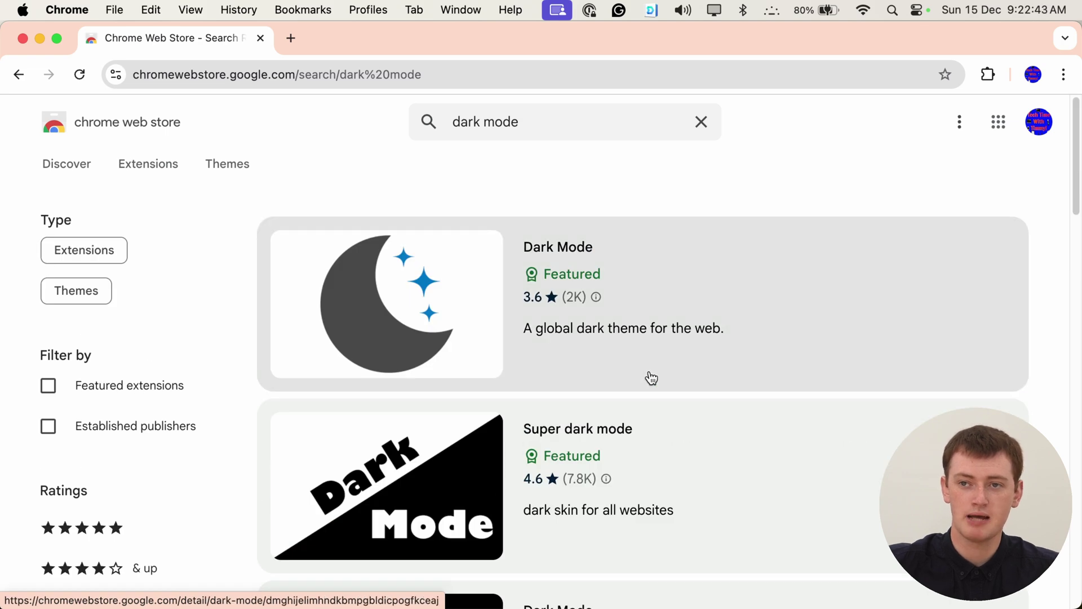
{"action": "left_click", "coordinate": [618, 249]}
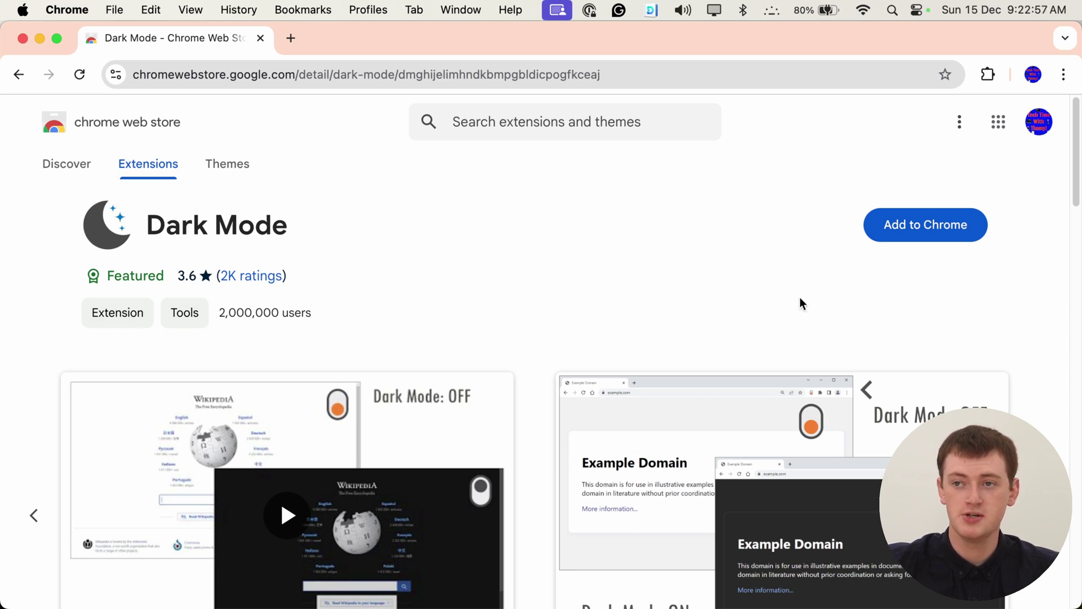
{"action": "scroll", "coordinate": [1020, 319], "scroll_direction": "down", "scroll_amount": 3}
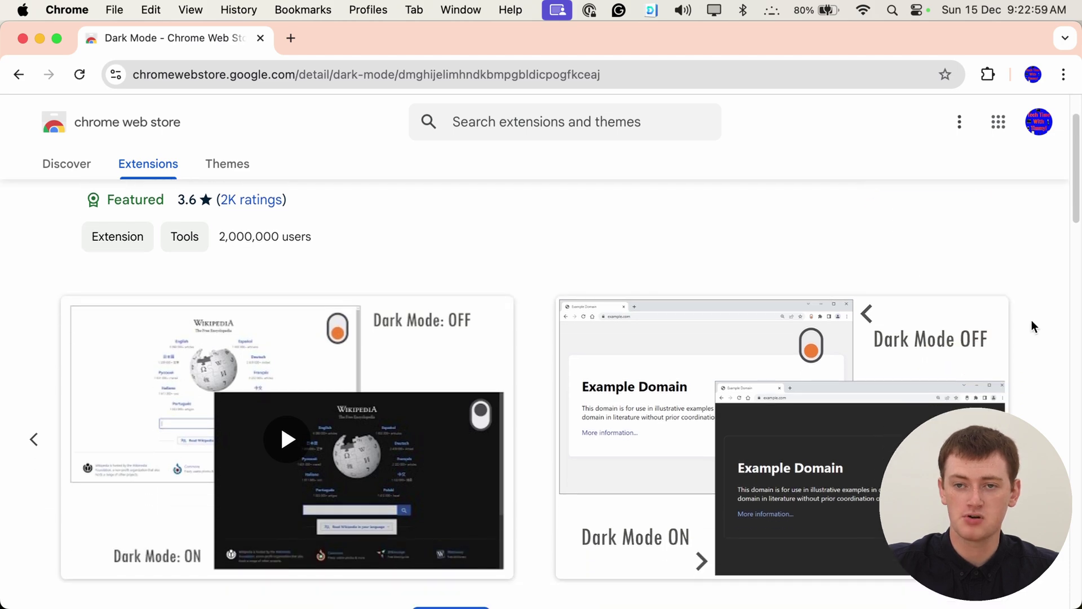
{"action": "scroll", "coordinate": [1024, 373], "scroll_direction": "down", "scroll_amount": 6}
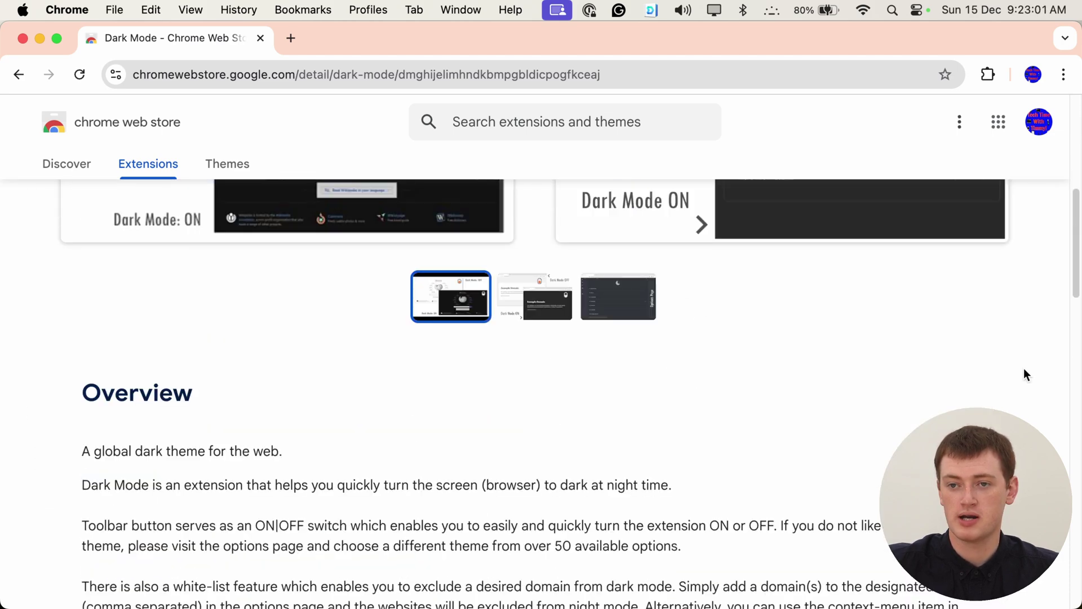
{"action": "scroll", "coordinate": [570, 435], "scroll_direction": "down", "scroll_amount": 5}
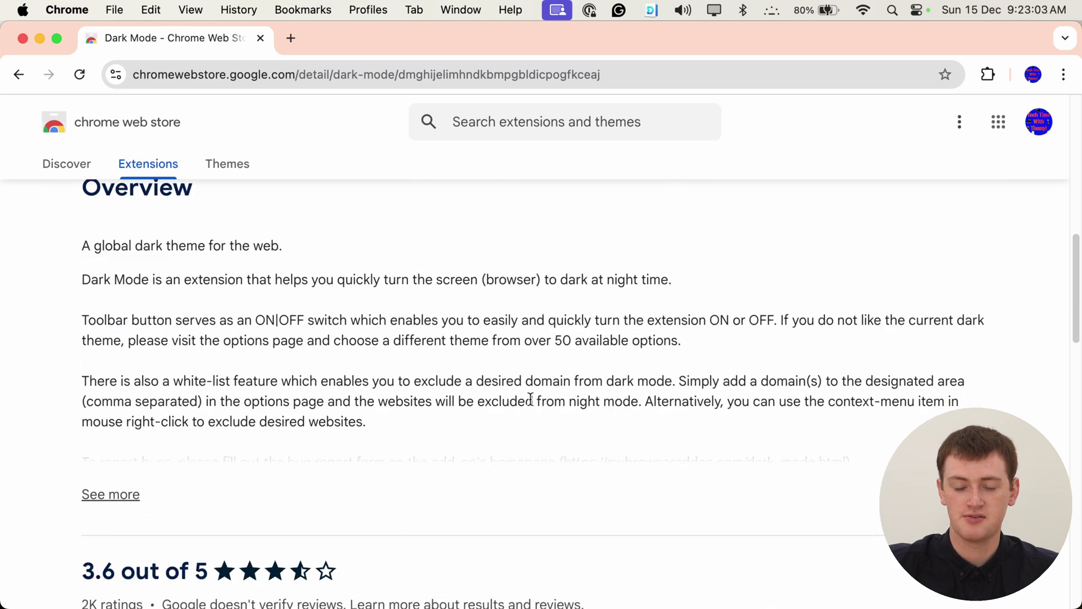
{"action": "scroll", "coordinate": [538, 302], "scroll_direction": "down", "scroll_amount": 4}
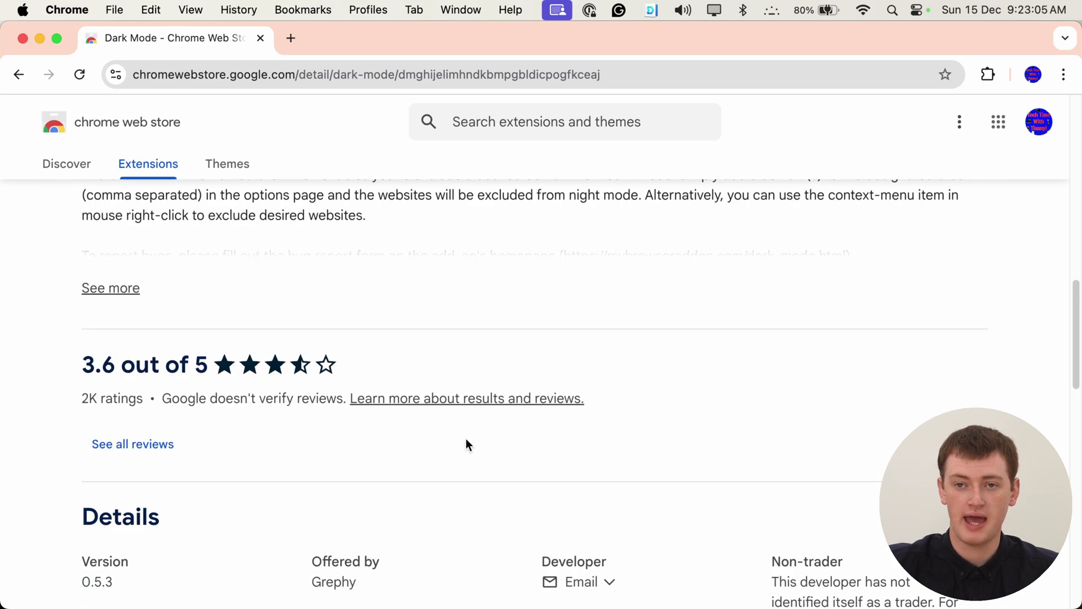
{"action": "scroll", "coordinate": [817, 440], "scroll_direction": "down", "scroll_amount": 4}
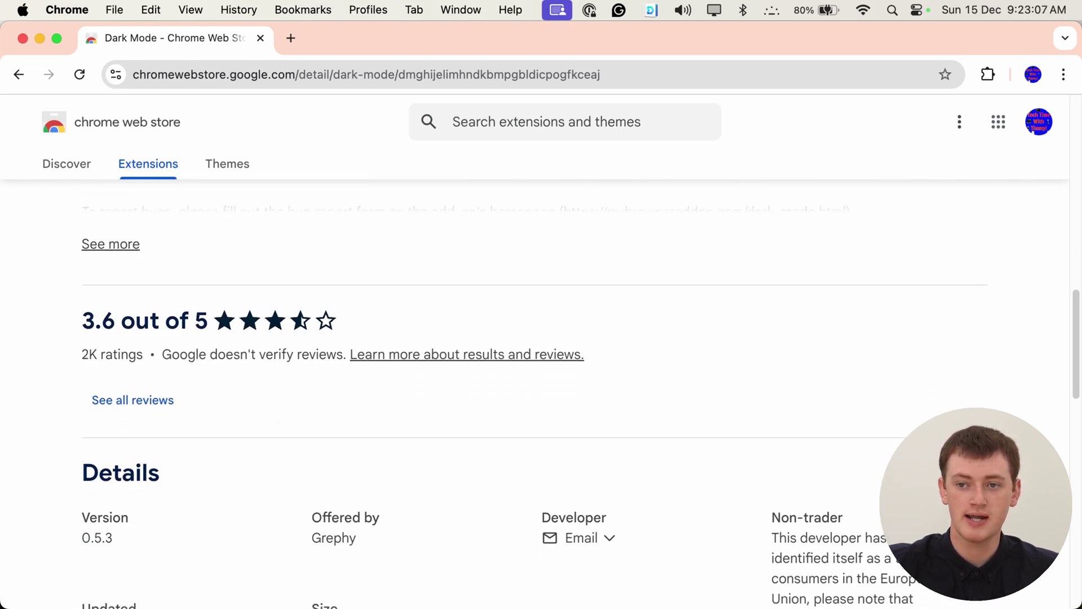
{"action": "scroll", "coordinate": [946, 409], "scroll_direction": "down", "scroll_amount": 1}
{"action": "scroll", "coordinate": [946, 403], "scroll_direction": "down", "scroll_amount": 2}
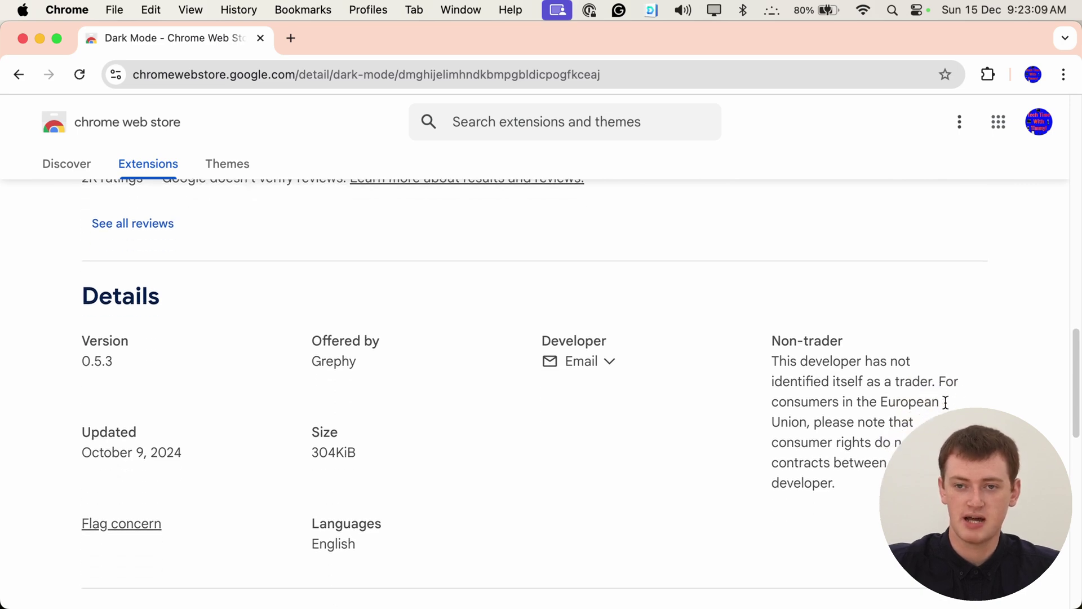
{"action": "scroll", "coordinate": [945, 400], "scroll_direction": "down", "scroll_amount": 5}
{"action": "key", "text": "Home"}
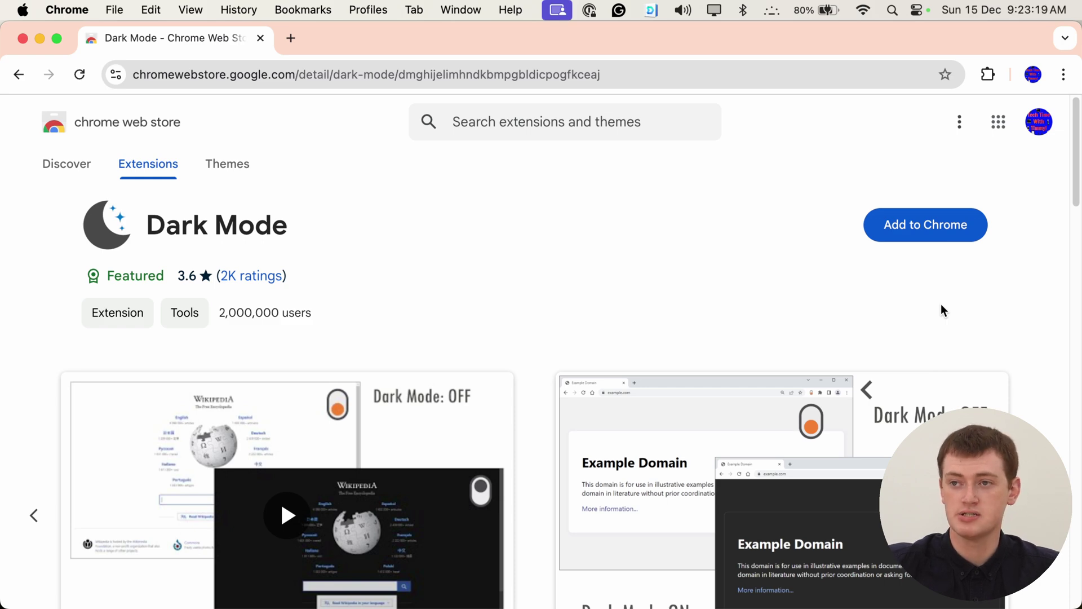
Add the Dark Mode extension to Chrome and confirm the site-access prompt
{"action": "left_click", "coordinate": [934, 239]}
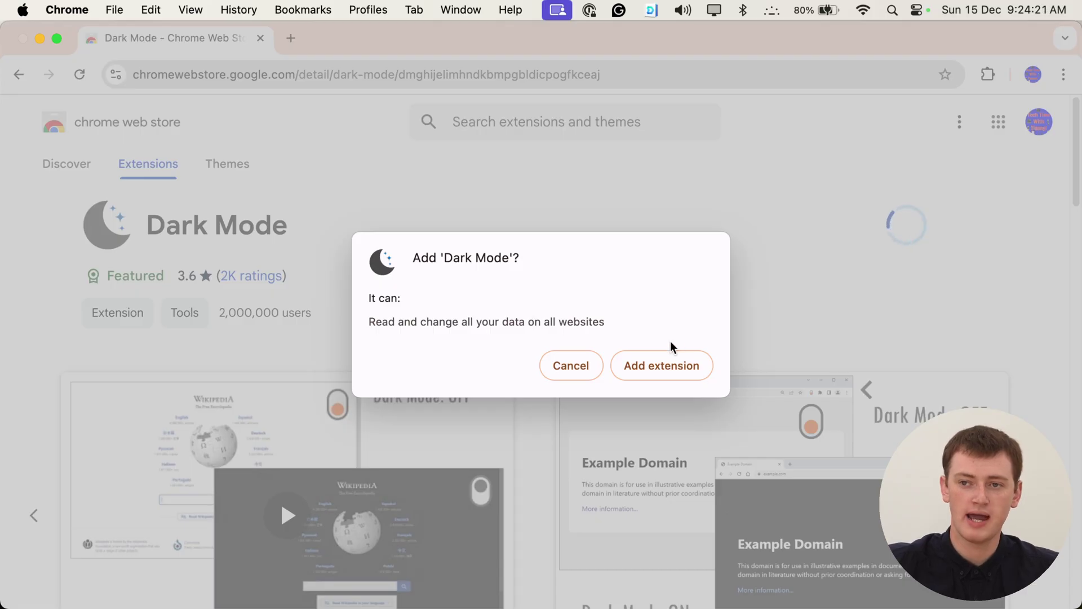
{"action": "left_click", "coordinate": [651, 365]}
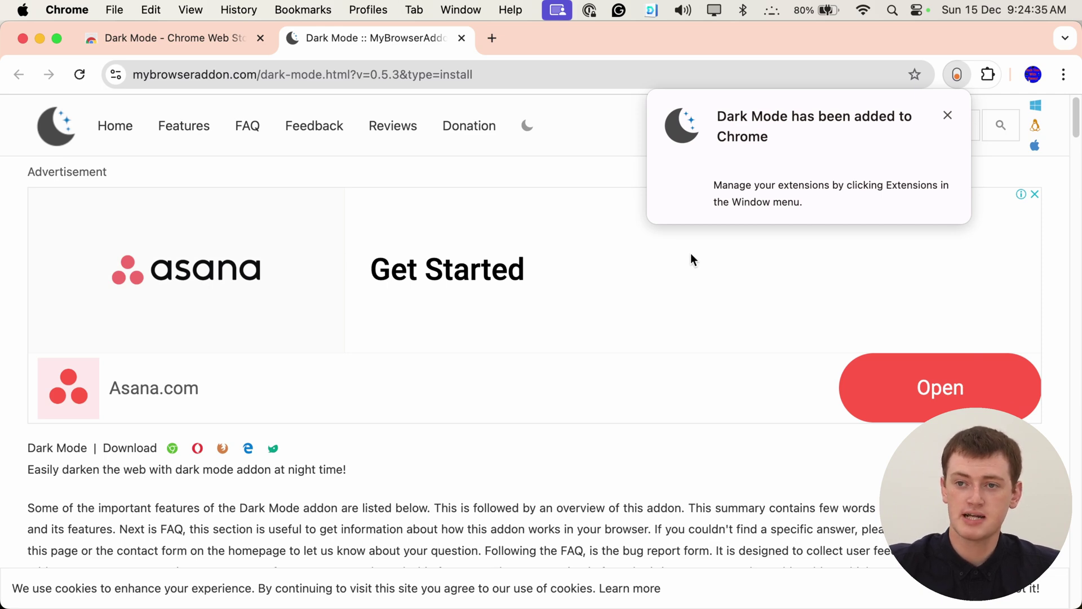
Browse the MyBrowserAddon Dark Mode page, dismiss the added-to-Chrome notice, and show installed extensions
{"action": "scroll", "coordinate": [708, 482], "scroll_direction": "down", "scroll_amount": 7}
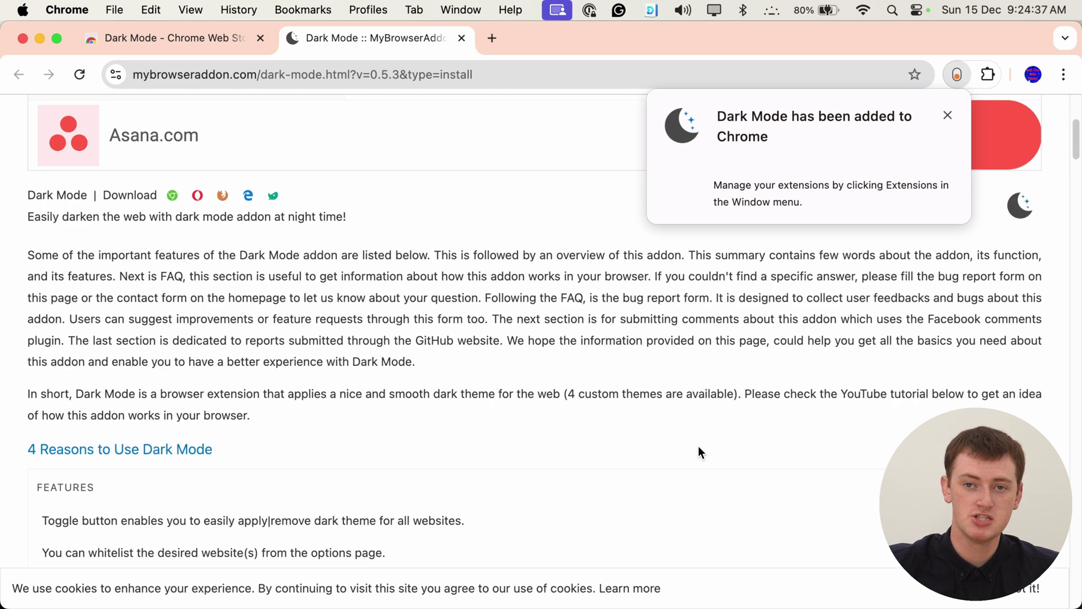
{"action": "scroll", "coordinate": [649, 434], "scroll_direction": "down", "scroll_amount": 6}
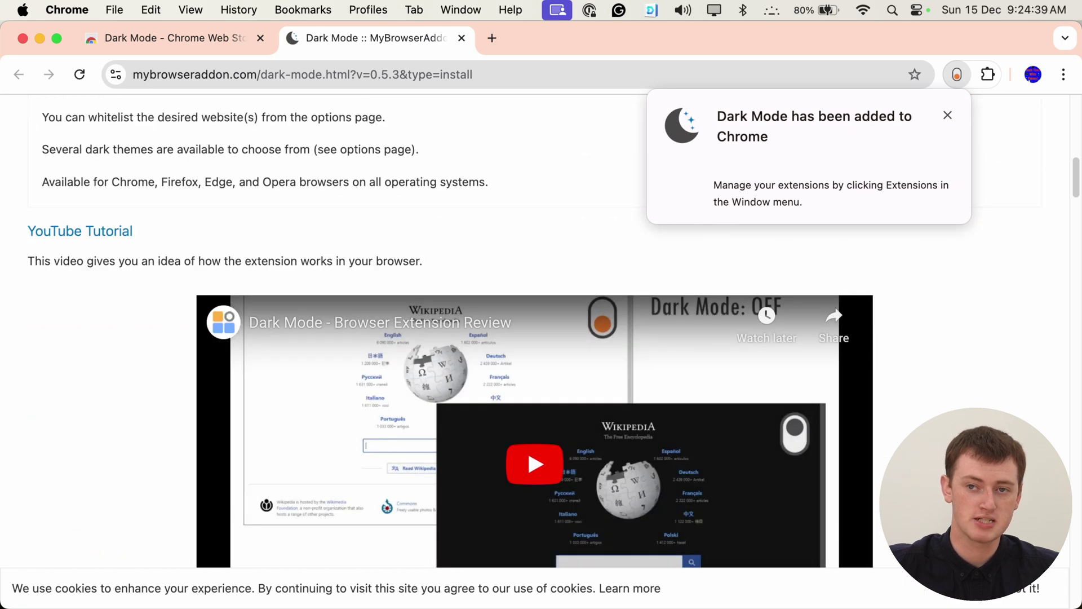
{"action": "scroll", "coordinate": [908, 411], "scroll_direction": "down", "scroll_amount": 3}
{"action": "scroll", "coordinate": [526, 449], "scroll_direction": "down", "scroll_amount": 7}
{"action": "scroll", "coordinate": [526, 448], "scroll_direction": "up", "scroll_amount": 20}
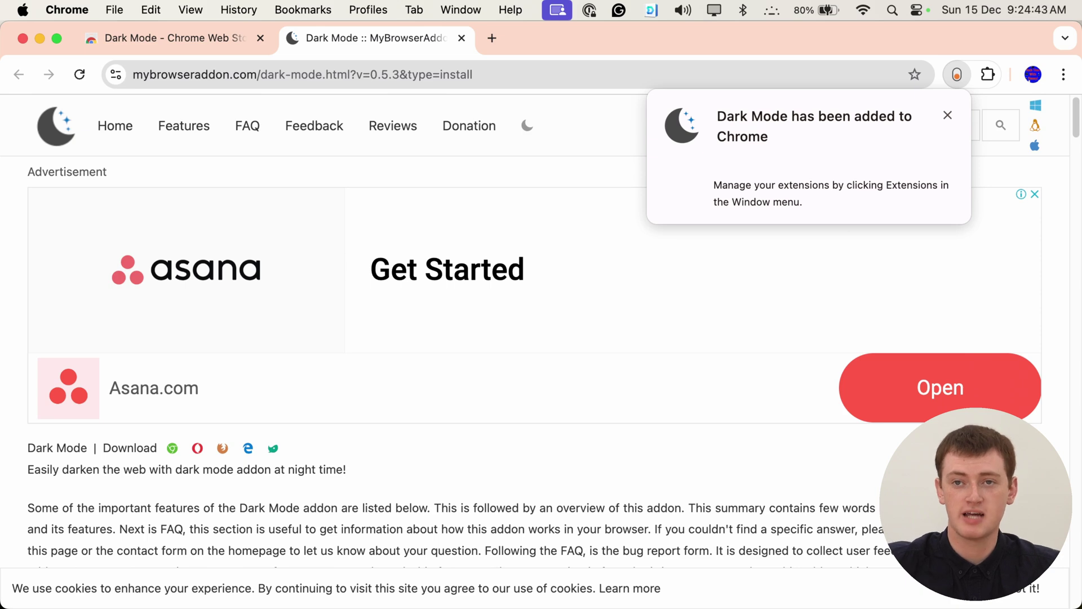
{"action": "scroll", "coordinate": [496, 393], "scroll_direction": "down", "scroll_amount": 3}
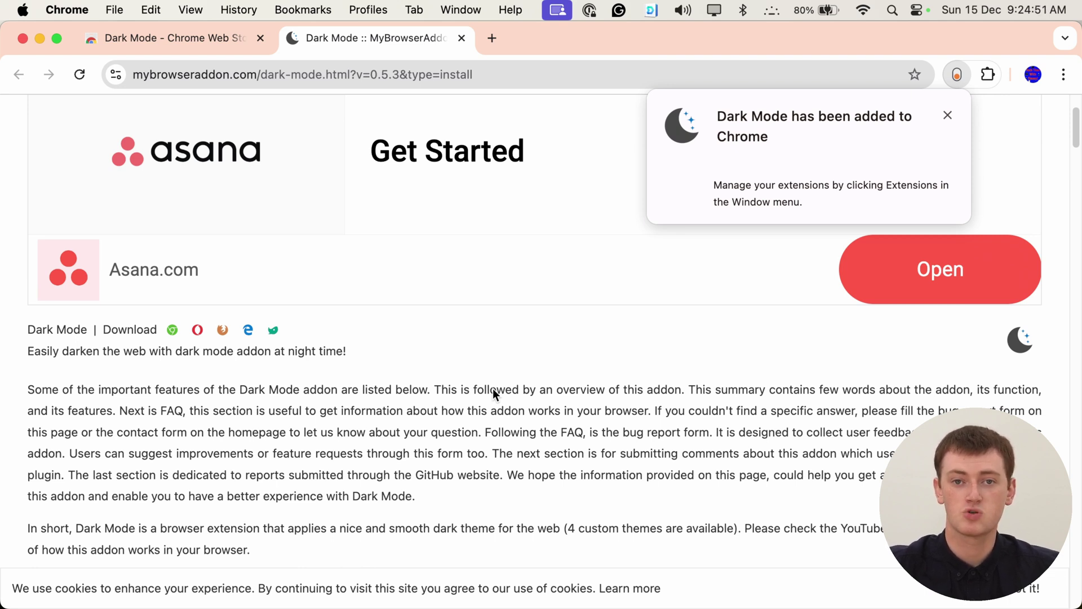
{"action": "scroll", "coordinate": [479, 380], "scroll_direction": "up", "scroll_amount": 3}
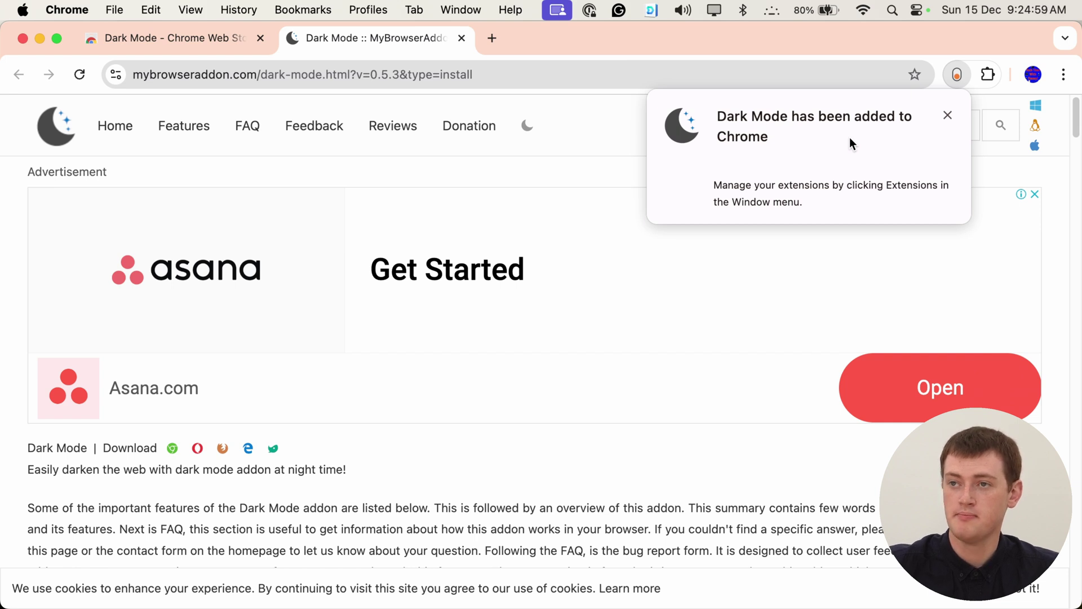
{"action": "left_click", "coordinate": [947, 114]}
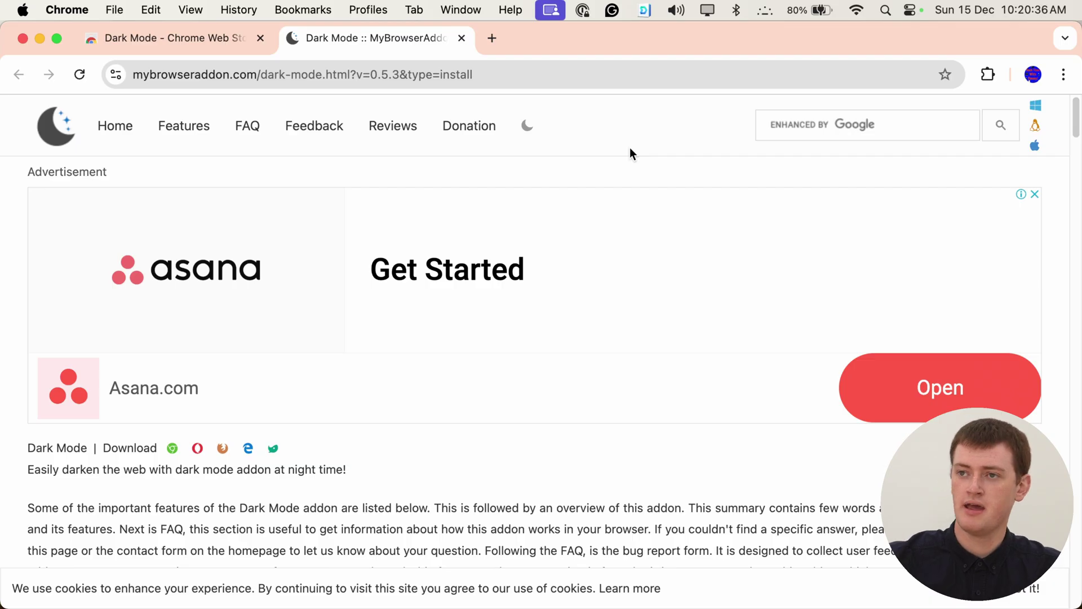
{"action": "left_click", "coordinate": [987, 76]}
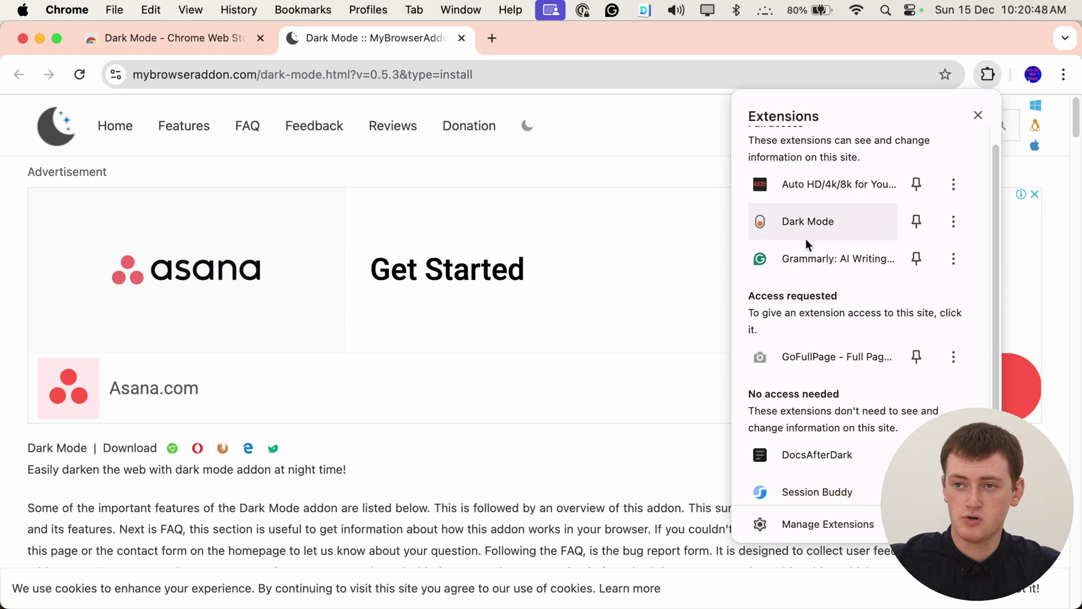
{"action": "scroll", "coordinate": [819, 321], "scroll_direction": "down", "scroll_amount": 3}
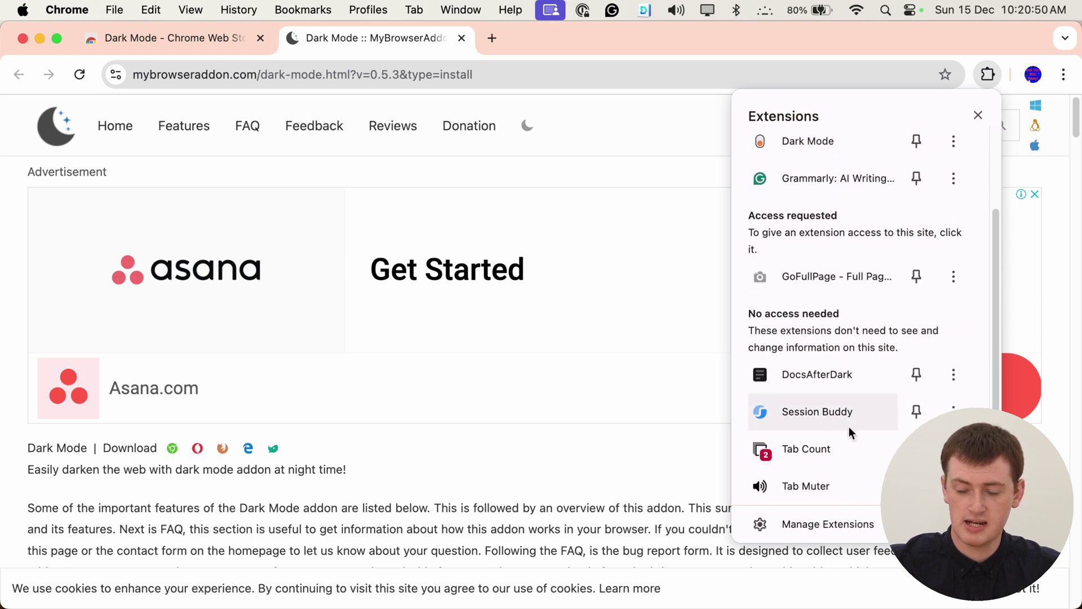
{"action": "scroll", "coordinate": [873, 375], "scroll_direction": "up", "scroll_amount": 3}
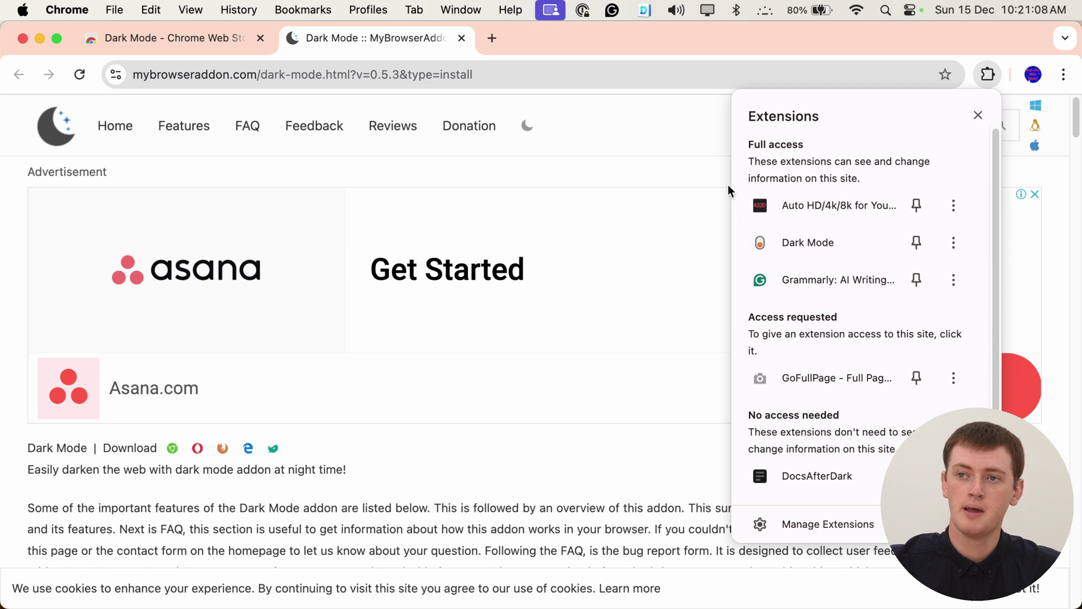
{"action": "left_click", "coordinate": [978, 114]}
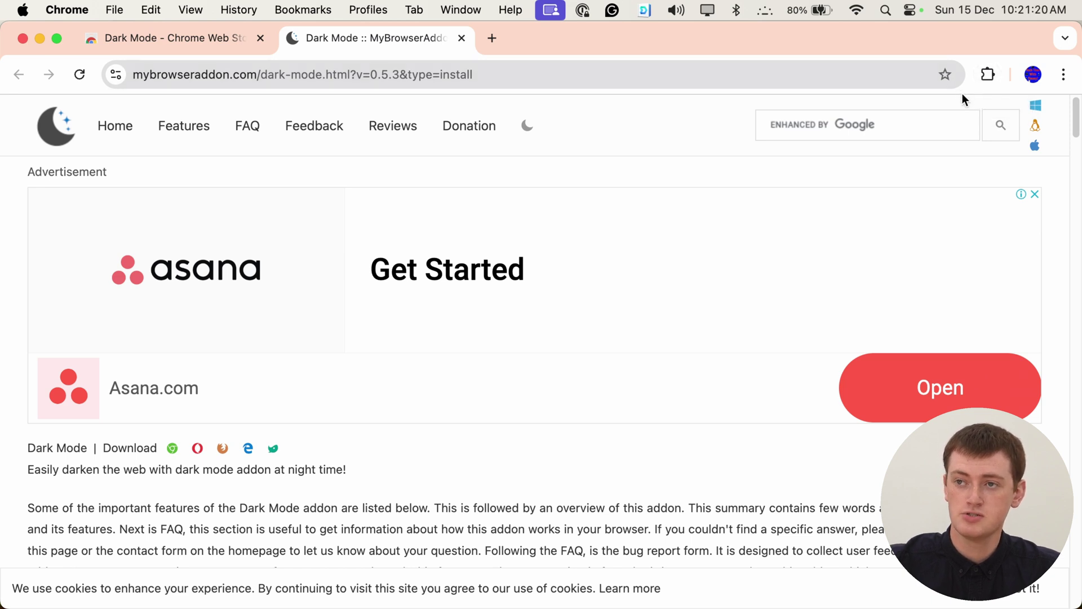
Pin Dark Mode, Grammarly and GoFullPage to the toolbar from the Extensions menu
{"action": "left_click", "coordinate": [979, 78]}
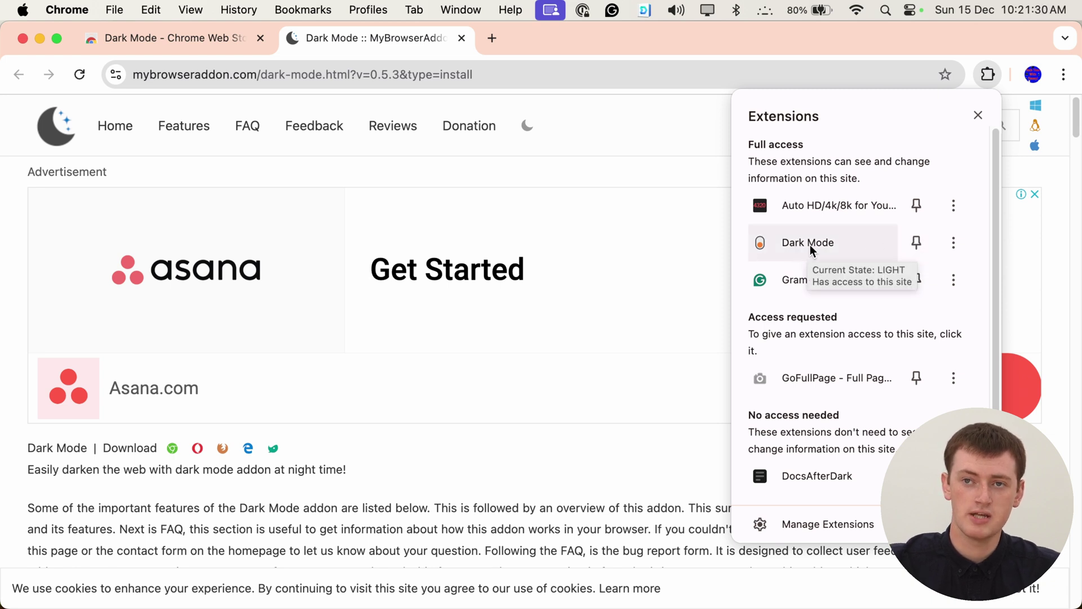
{"action": "left_click", "coordinate": [917, 243]}
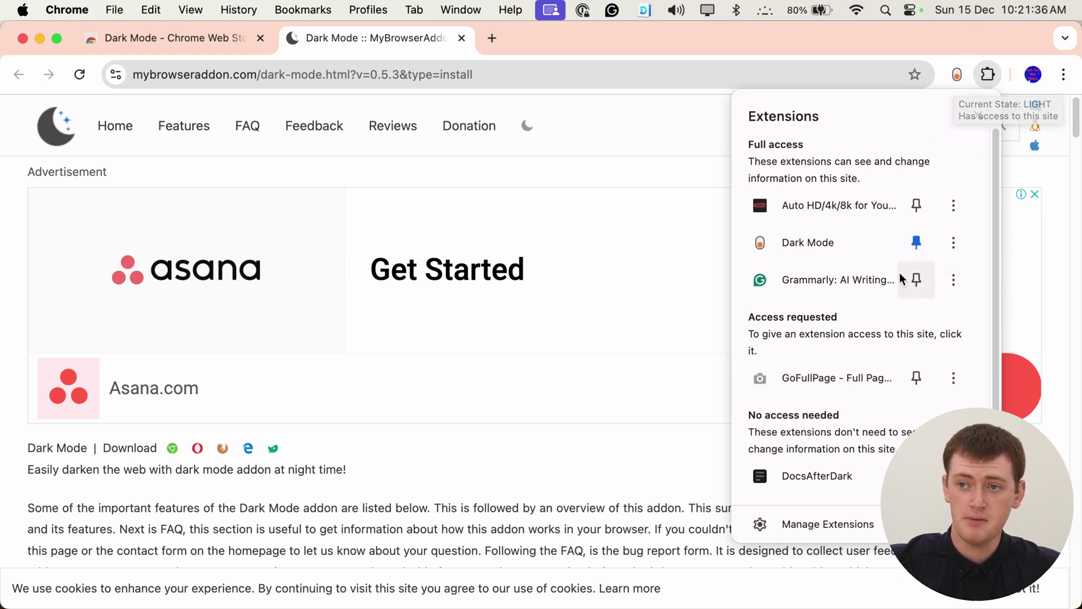
{"action": "left_click", "coordinate": [917, 280]}
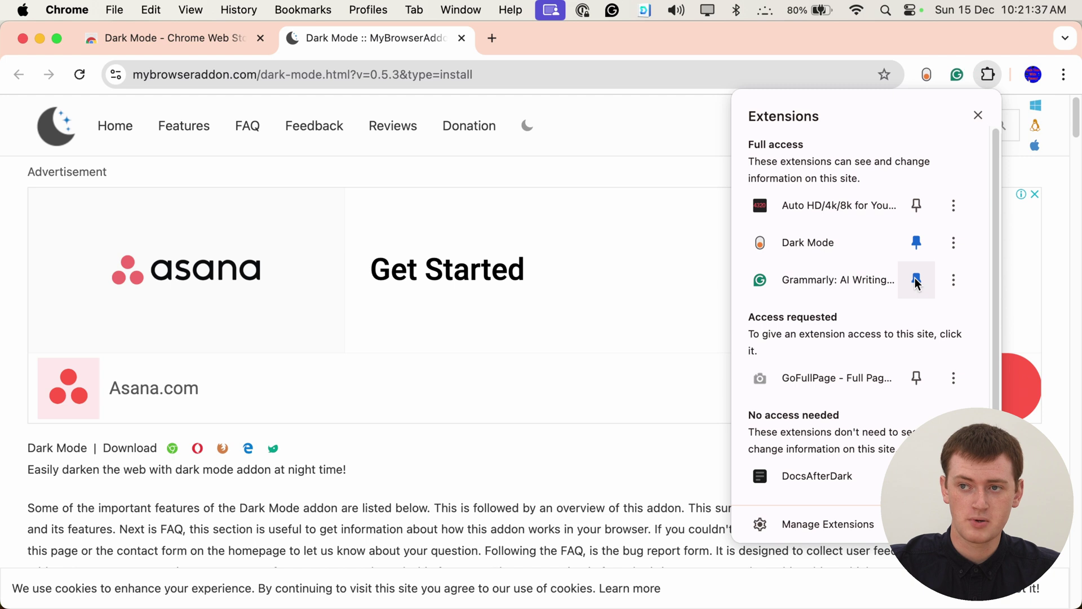
{"action": "left_click", "coordinate": [916, 381]}
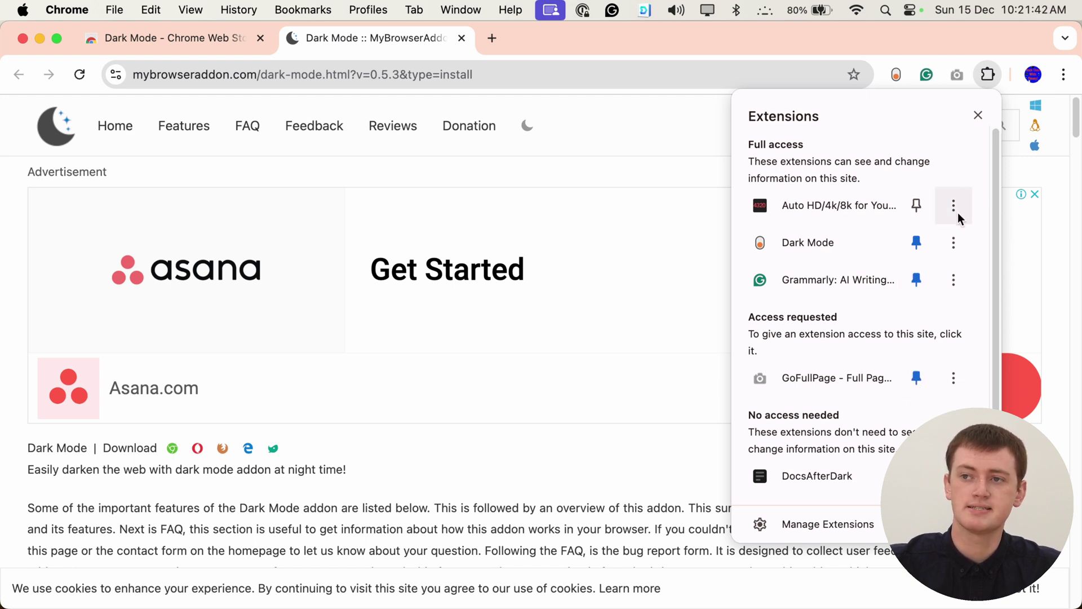
{"action": "left_click", "coordinate": [978, 115]}
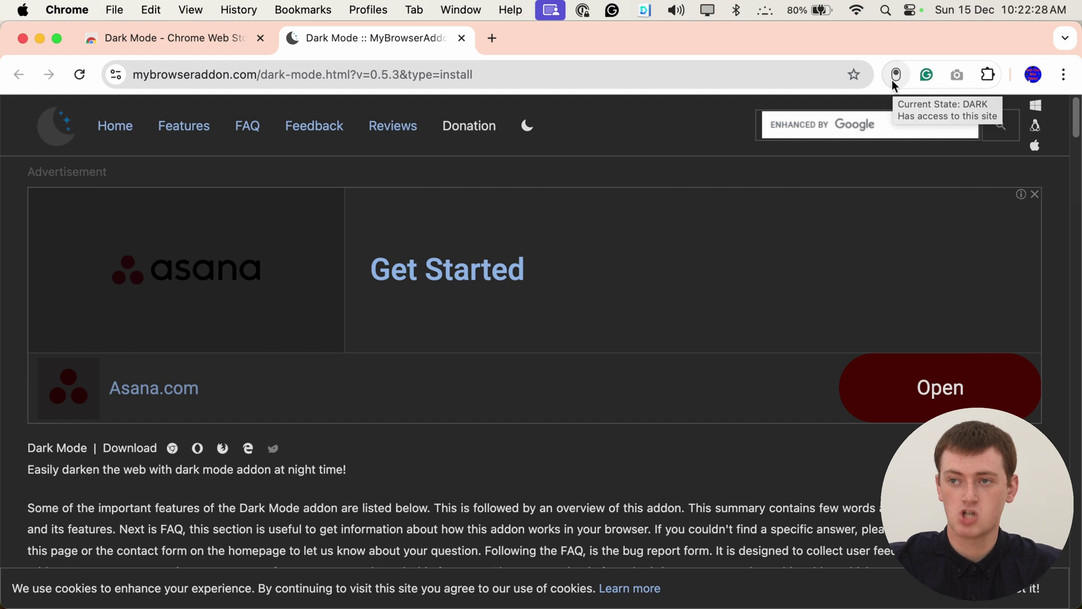
Open the pinned Grammarly extension's popup from the toolbar
{"action": "left_click", "coordinate": [926, 75]}
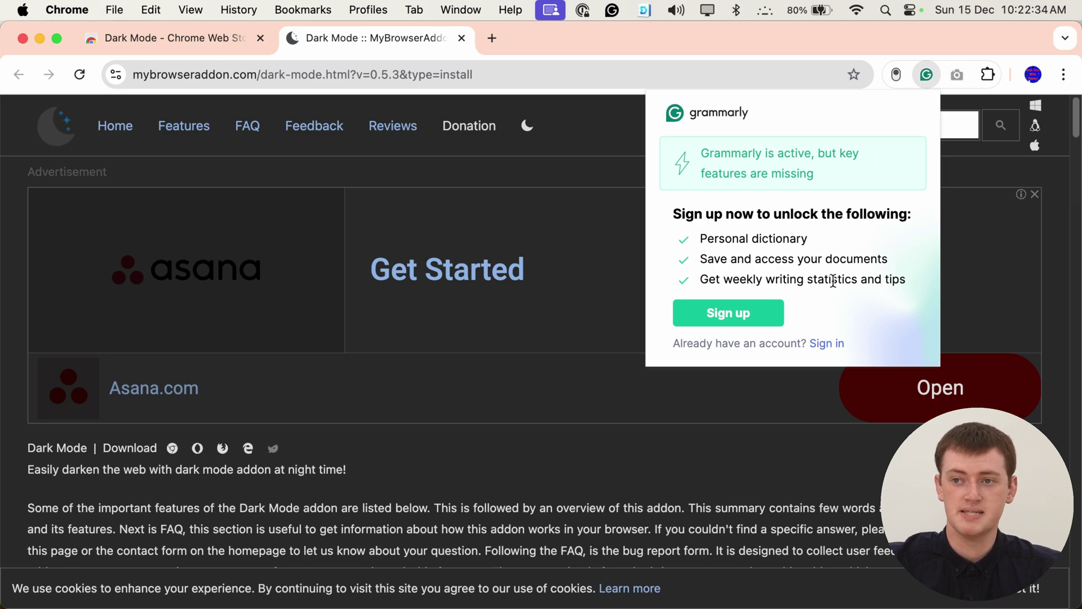
{"action": "left_click", "coordinate": [830, 344]}
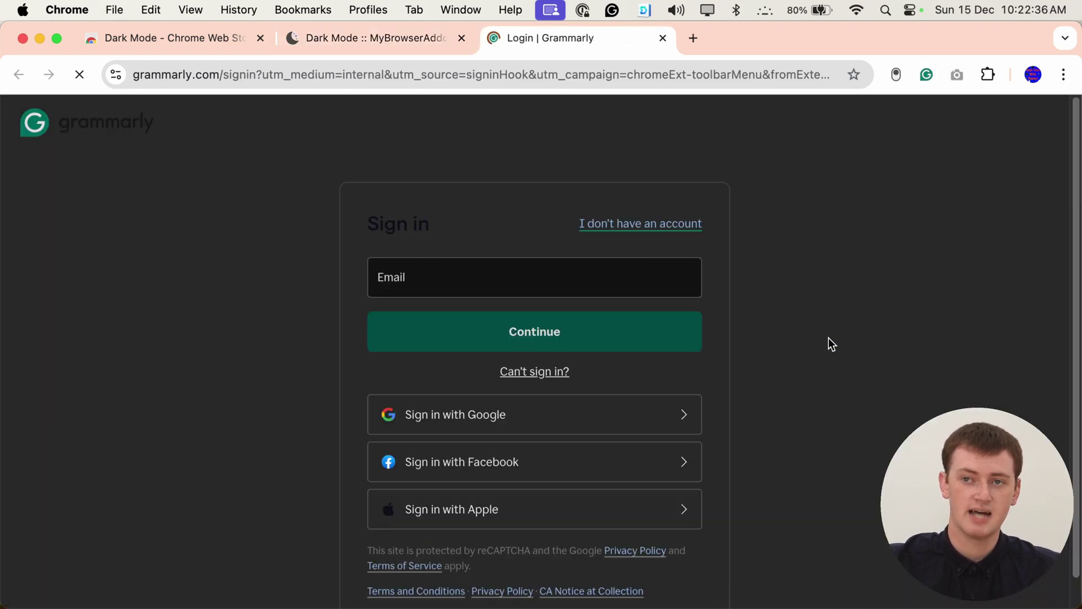
{"action": "left_click", "coordinate": [663, 38]}
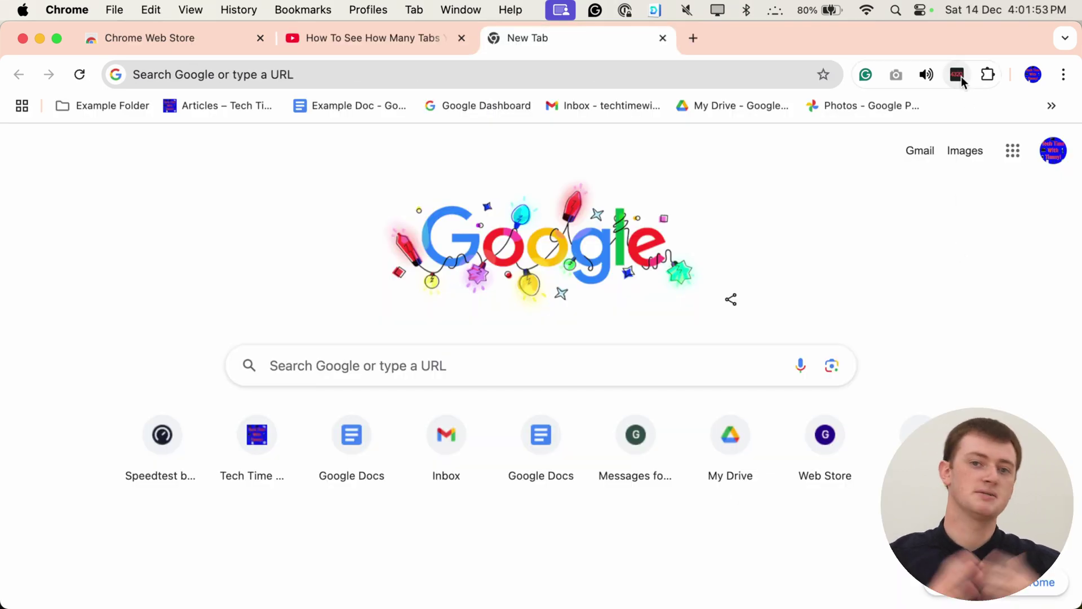
{"action": "left_click", "coordinate": [960, 75]}
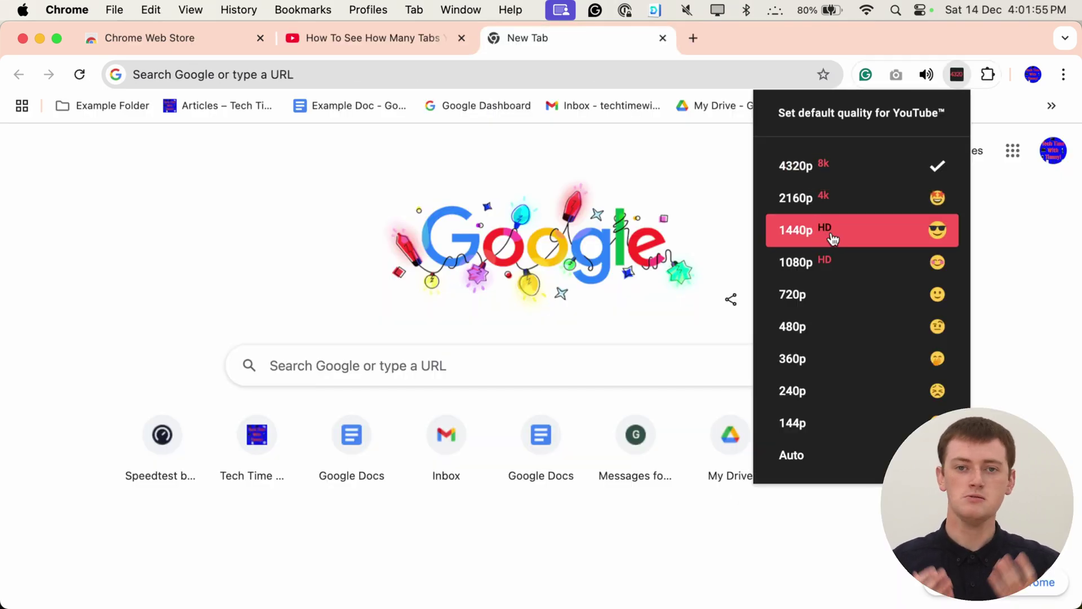